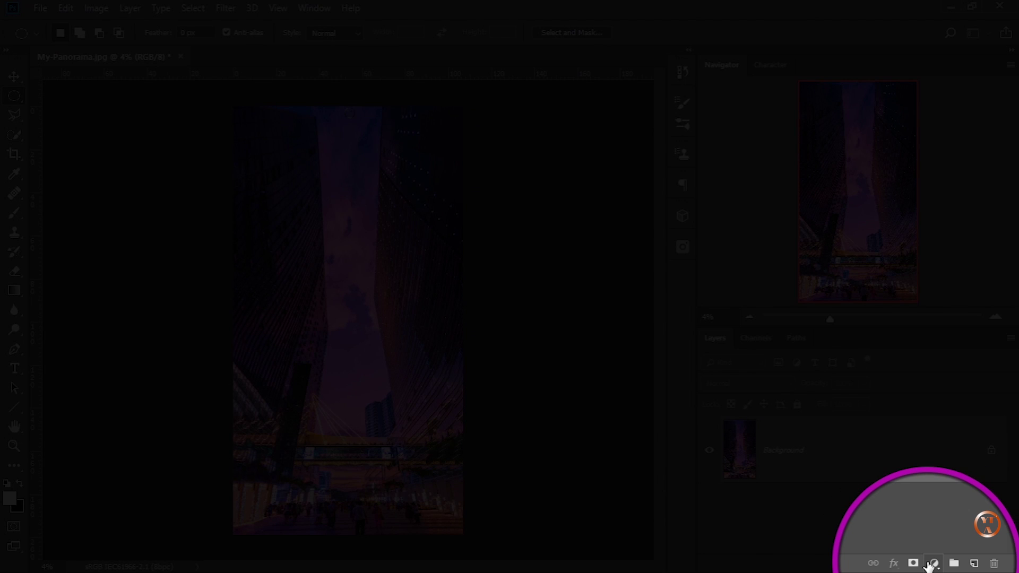
# - Add a Hue/Saturation adjustment layer above the Background layer and move its properties panel clear of the layers list
pyautogui.click(932, 564)
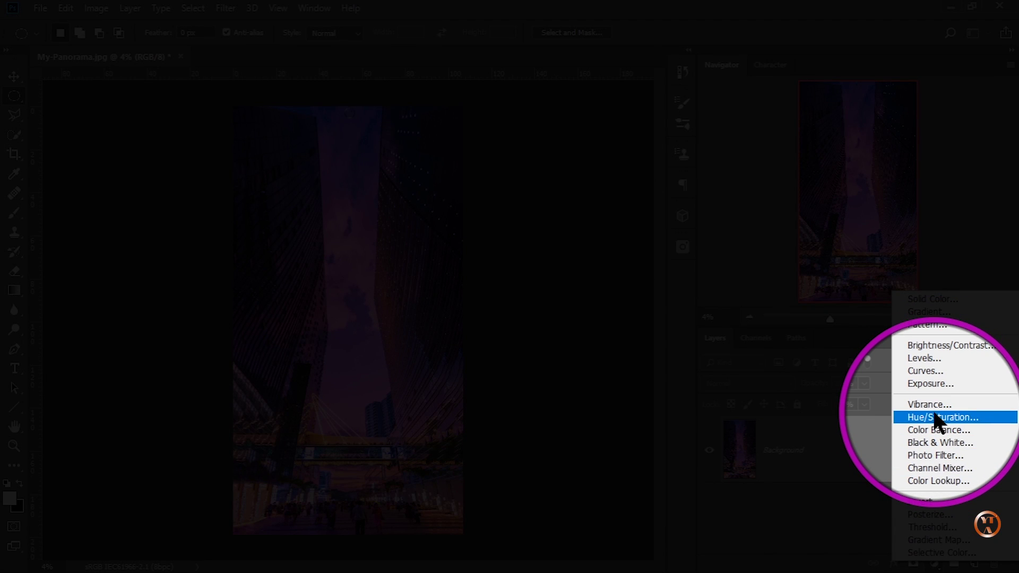
pyautogui.click(937, 418)
pyautogui.moveTo(695, 121); pyautogui.dragTo(649, 138)
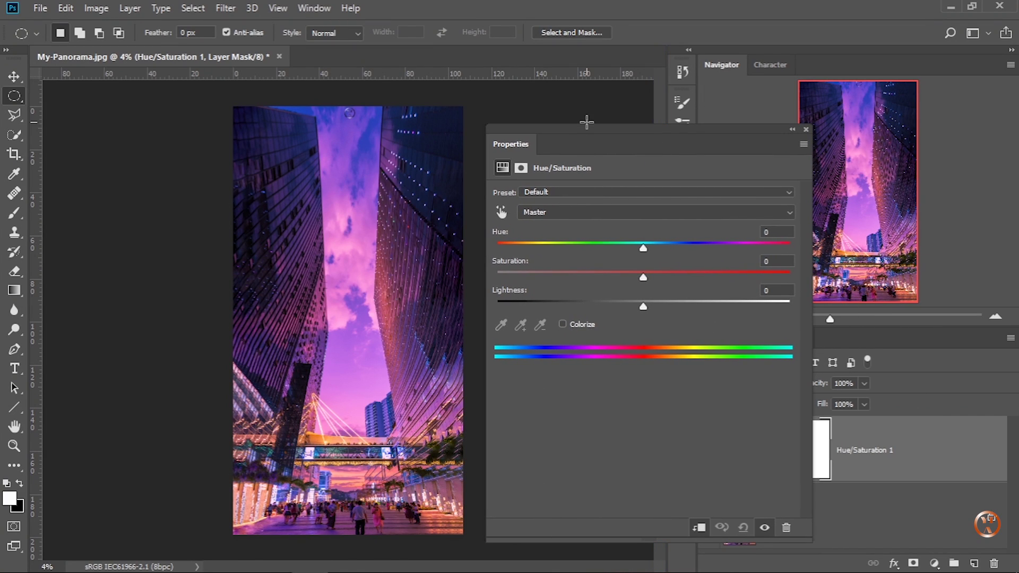
pyautogui.moveTo(586, 129); pyautogui.dragTo(569, 112)
pyautogui.moveTo(469, 253); pyautogui.dragTo(507, 252)
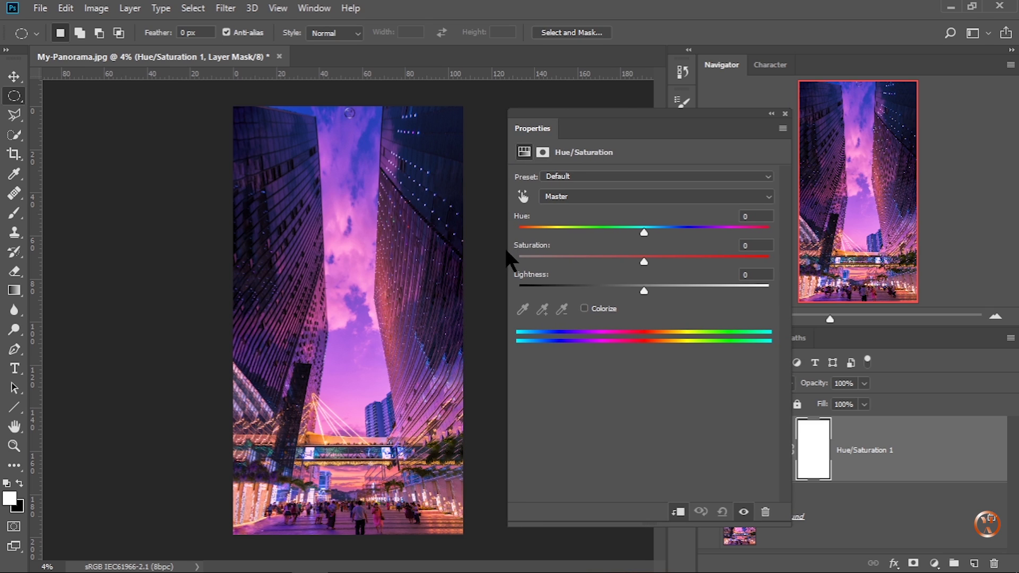
pyautogui.moveTo(628, 125); pyautogui.dragTo(564, 120)
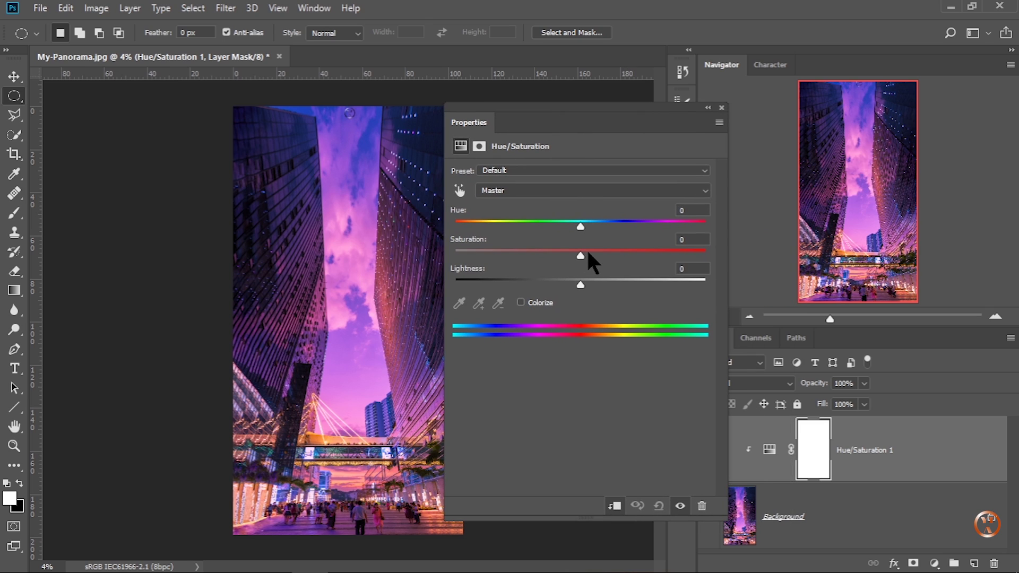
pyautogui.moveTo(587, 113); pyautogui.dragTo(549, 113)
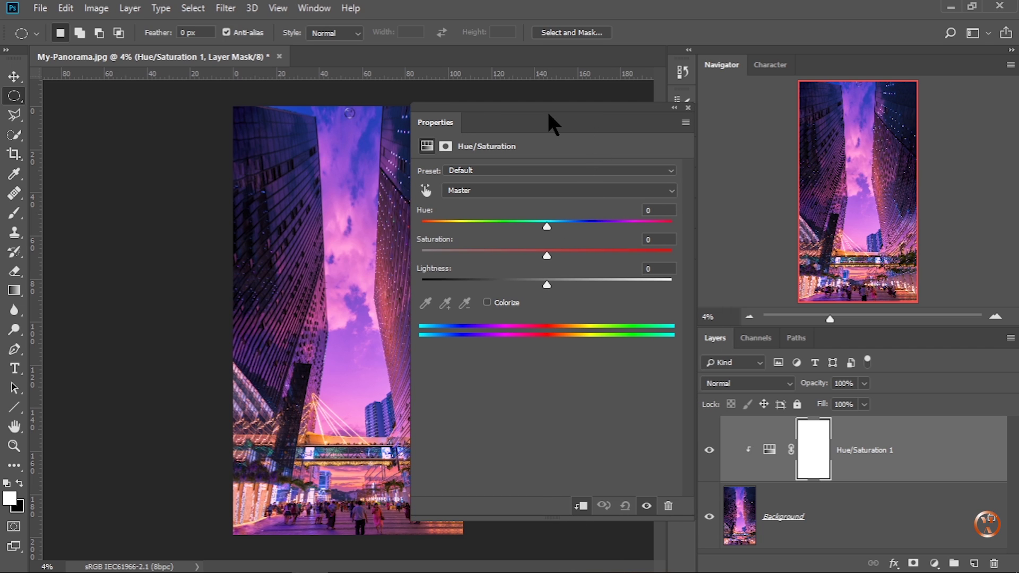
pyautogui.moveTo(548, 113); pyautogui.dragTo(534, 111)
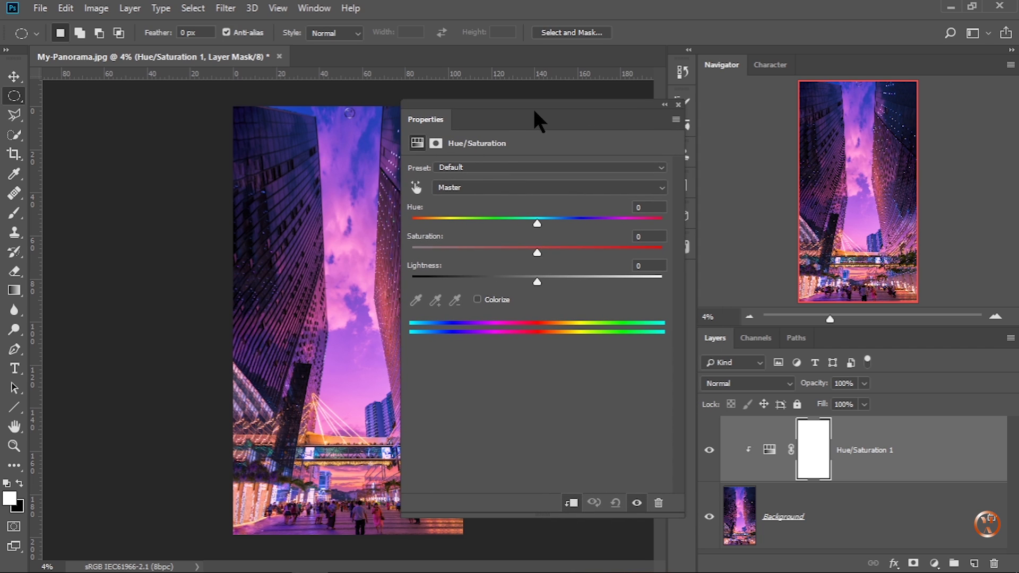
# - Set the Hue/Saturation adjustment's saturation to +75
pyautogui.moveTo(557, 136)
pyautogui.mouseDown()
pyautogui.moveTo(564, 128)
pyautogui.moveTo(572, 137)
pyautogui.mouseUp()
pyautogui.moveTo(557, 253); pyautogui.dragTo(647, 255)
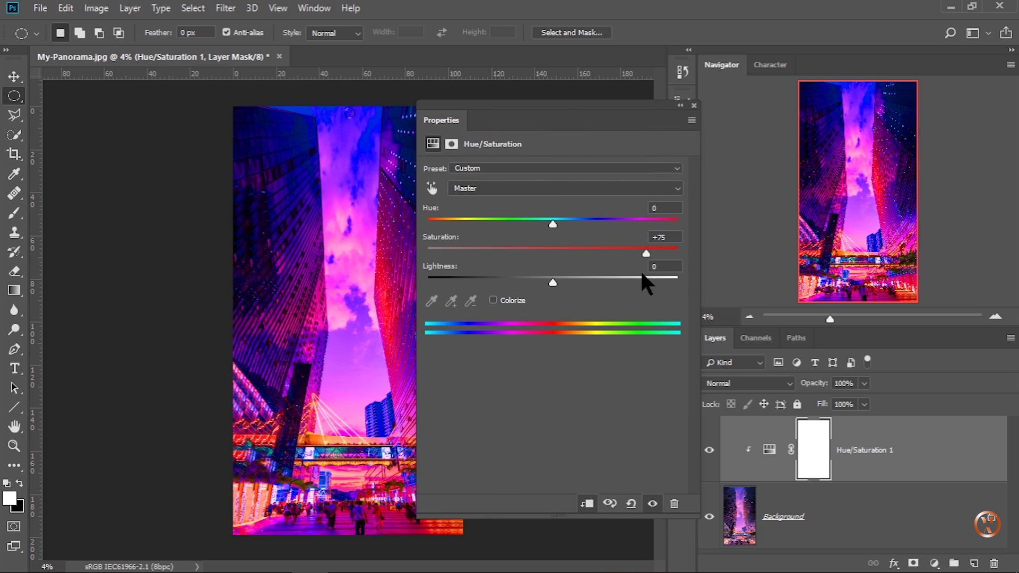
pyautogui.moveTo(585, 113); pyautogui.dragTo(605, 116)
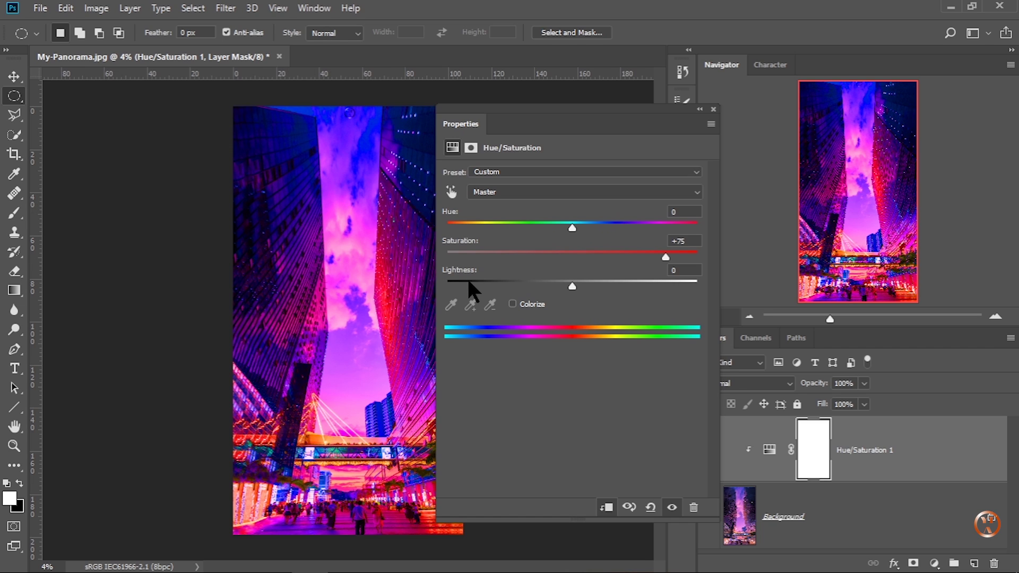
pyautogui.moveTo(558, 119); pyautogui.dragTo(499, 113)
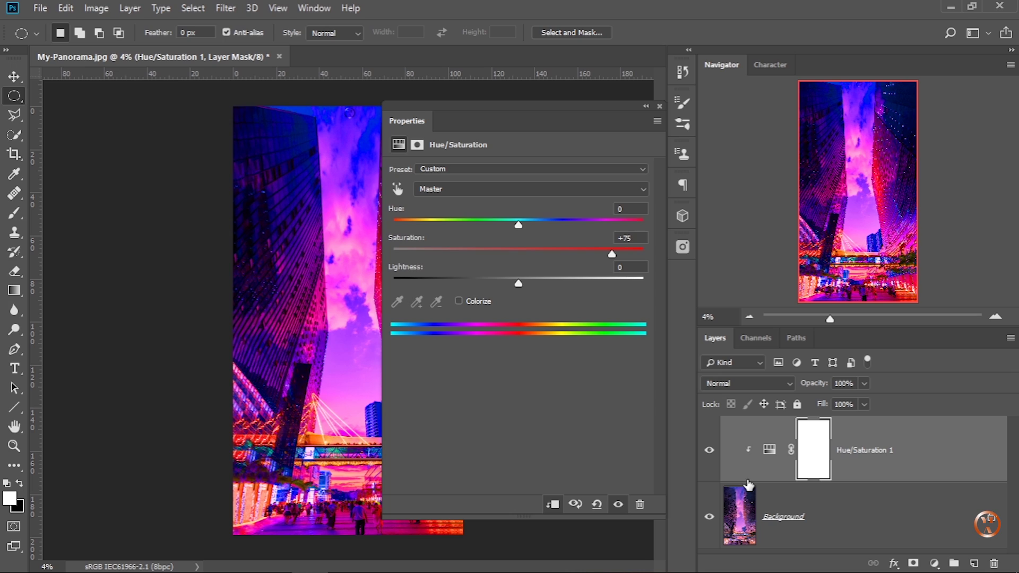
# - Release and re-create the clipping mask between the Hue/Saturation layer and the Background layer twice
pyautogui.keyDown('alt'); pyautogui.click(741, 481); pyautogui.keyUp('alt')
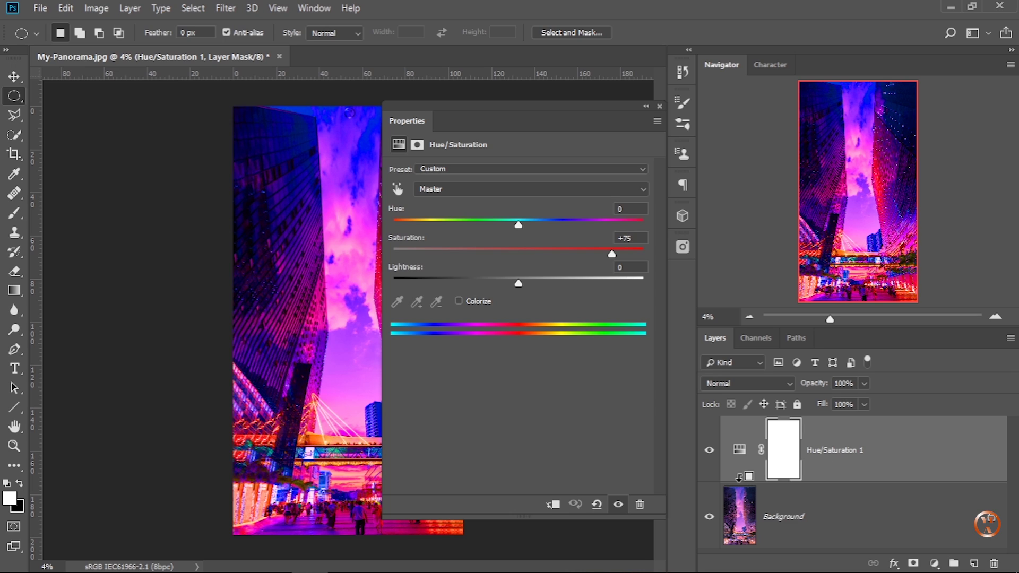
pyautogui.keyDown('alt'); pyautogui.click(740, 476); pyautogui.keyUp('alt')
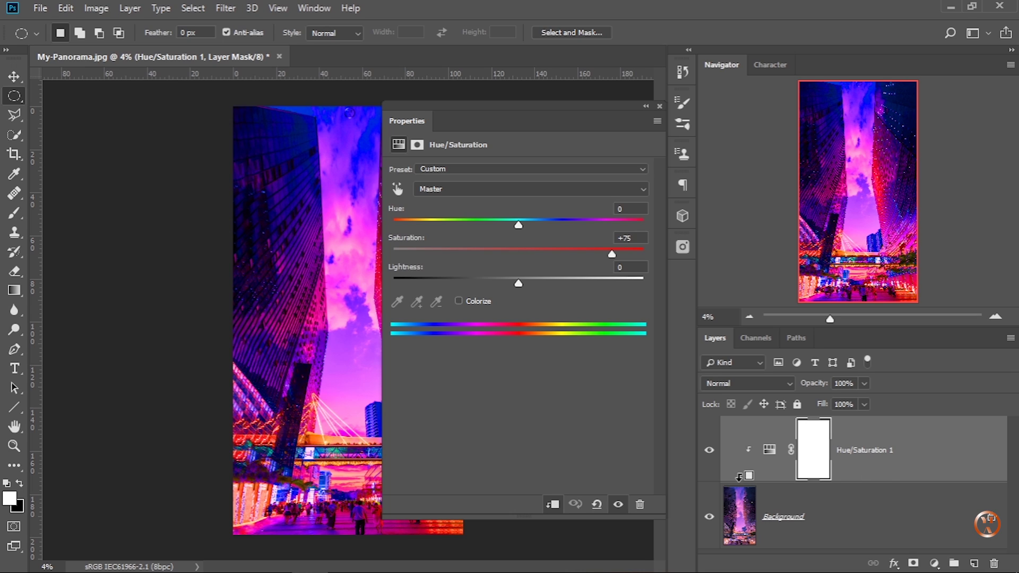
pyautogui.keyDown('alt'); pyautogui.click(739, 475); pyautogui.keyUp('alt')
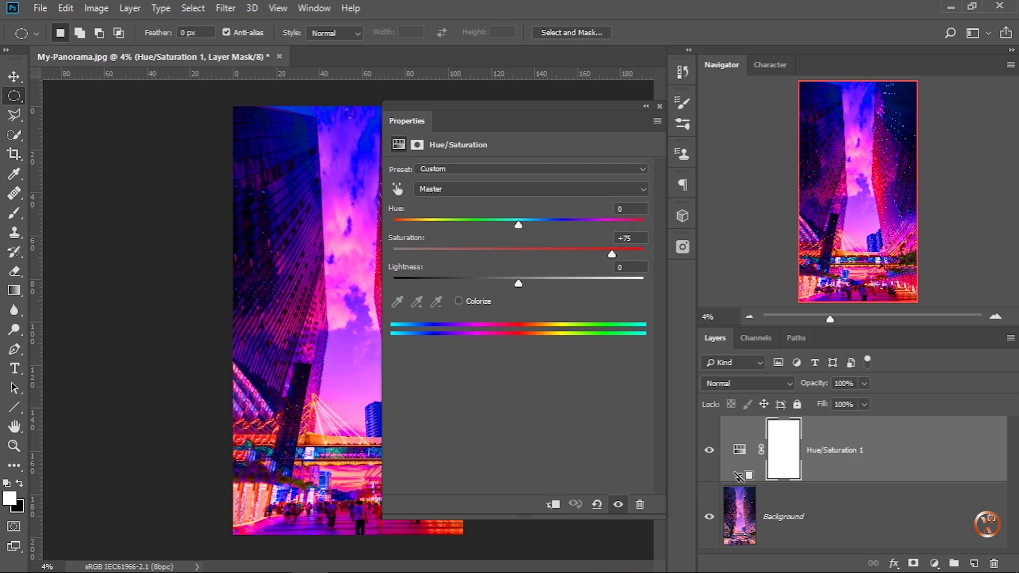
pyautogui.keyDown('alt'); pyautogui.click(738, 474); pyautogui.keyUp('alt')
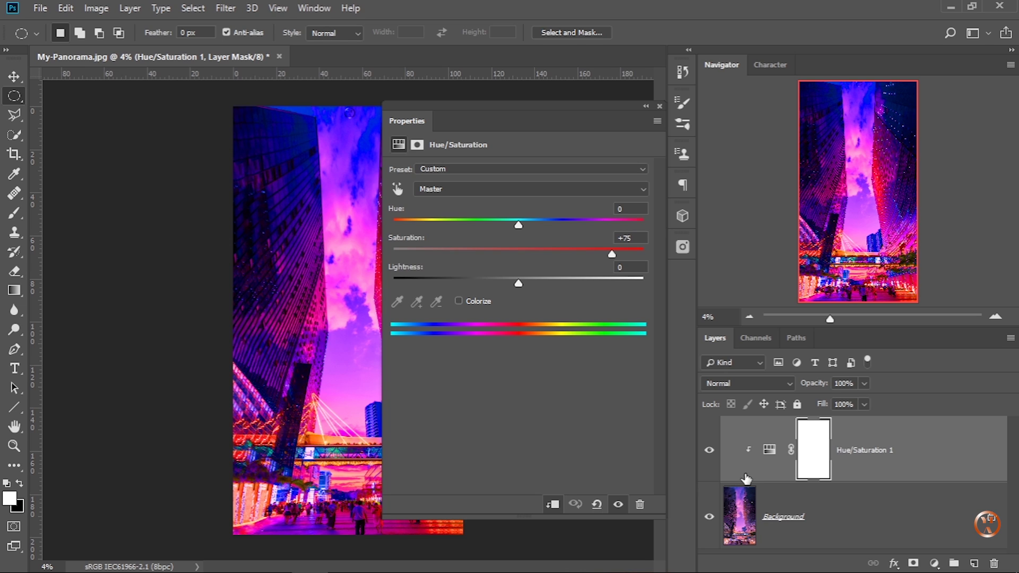
# - Hide the adjustment's properties, duplicate the Background layer three times beneath Hue/Saturation 1, and make the layers list taller
pyautogui.click(682, 125)
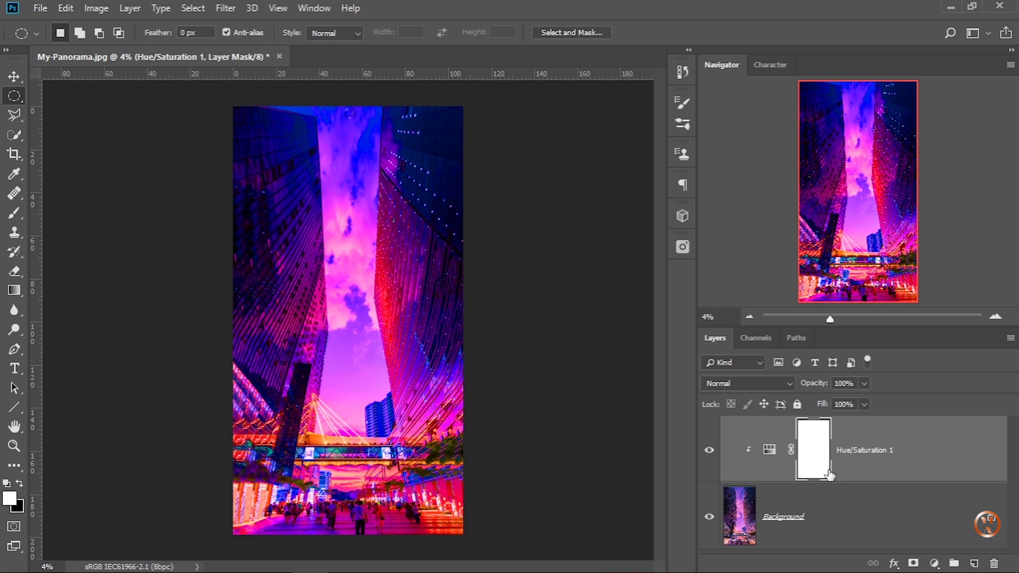
pyautogui.click(807, 520)
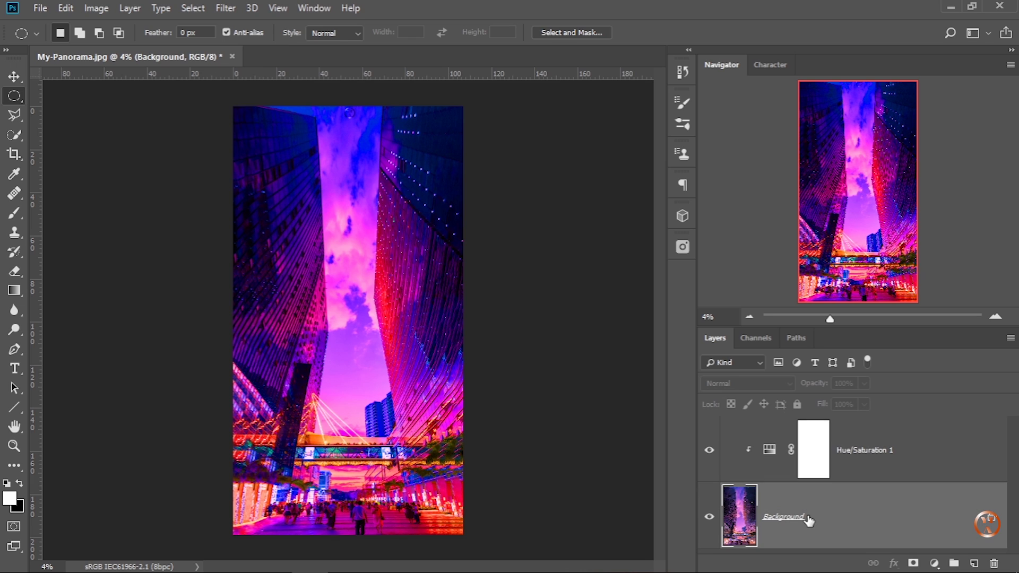
pyautogui.hotkey('ctrl', 'j')
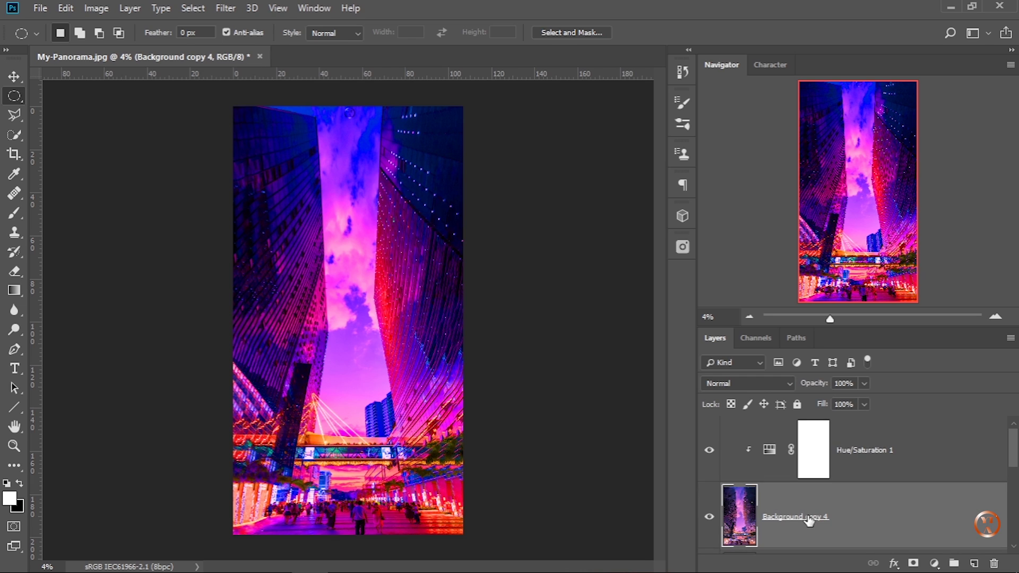
pyautogui.moveTo(862, 327); pyautogui.dragTo(852, 259)
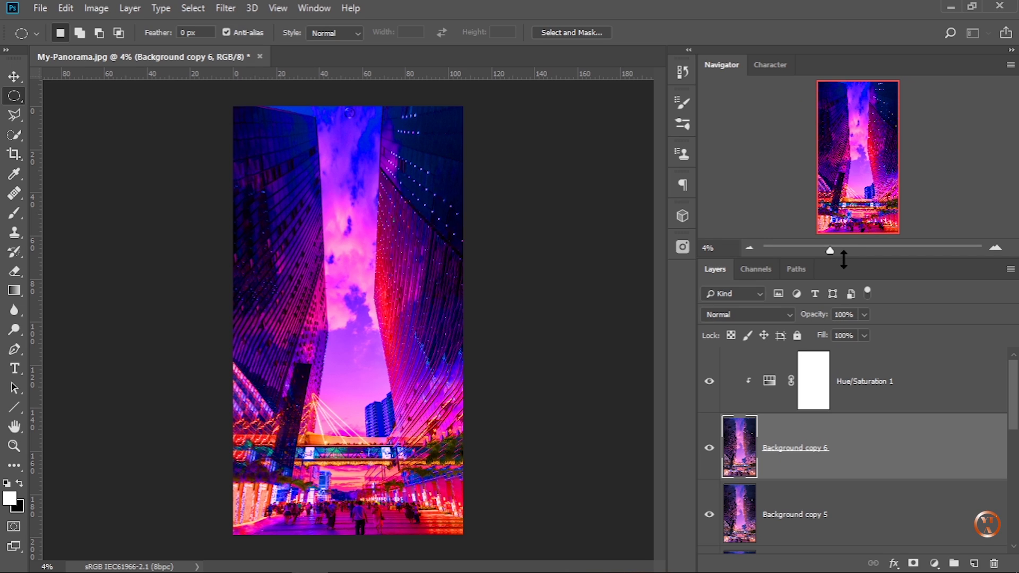
pyautogui.moveTo(1016, 419)
pyautogui.mouseDown()
pyautogui.moveTo(1015, 444)
pyautogui.moveTo(1014, 422)
pyautogui.mouseUp()
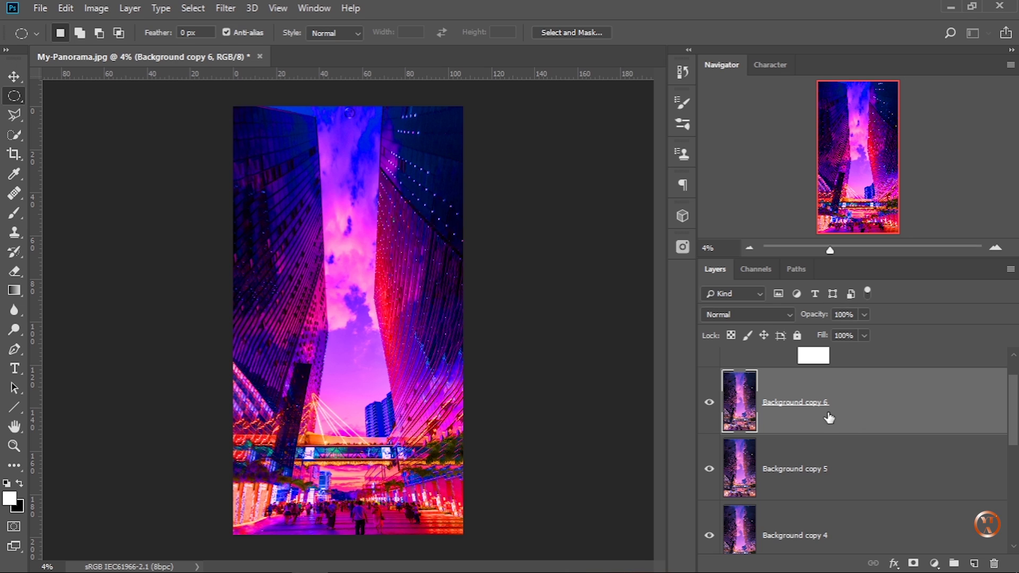
pyautogui.scroll(1, 827, 420)
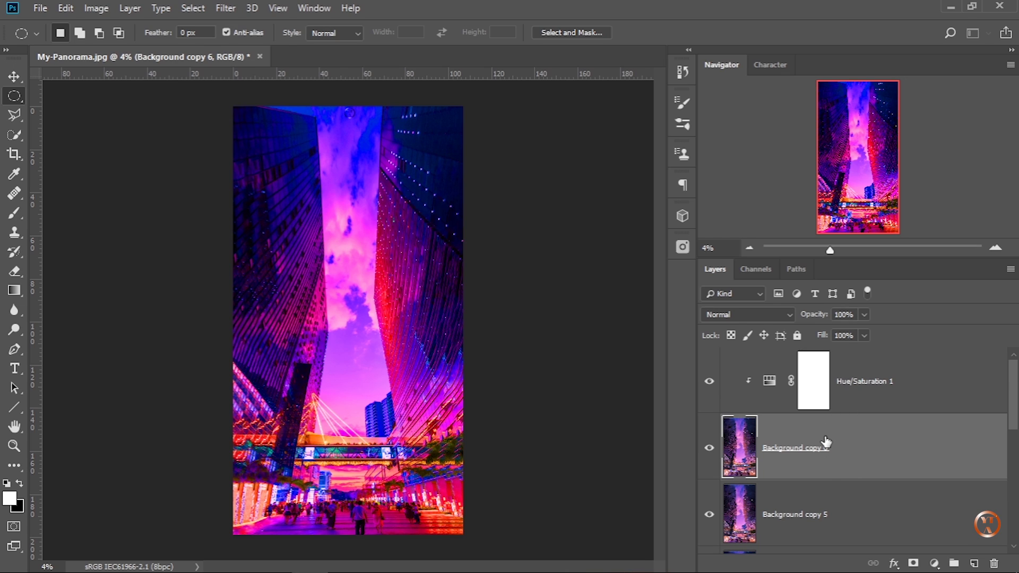
pyautogui.hotkey('alt', ']')
pyautogui.hotkey('alt', '[')
pyautogui.scroll(-1, 1015, 431)
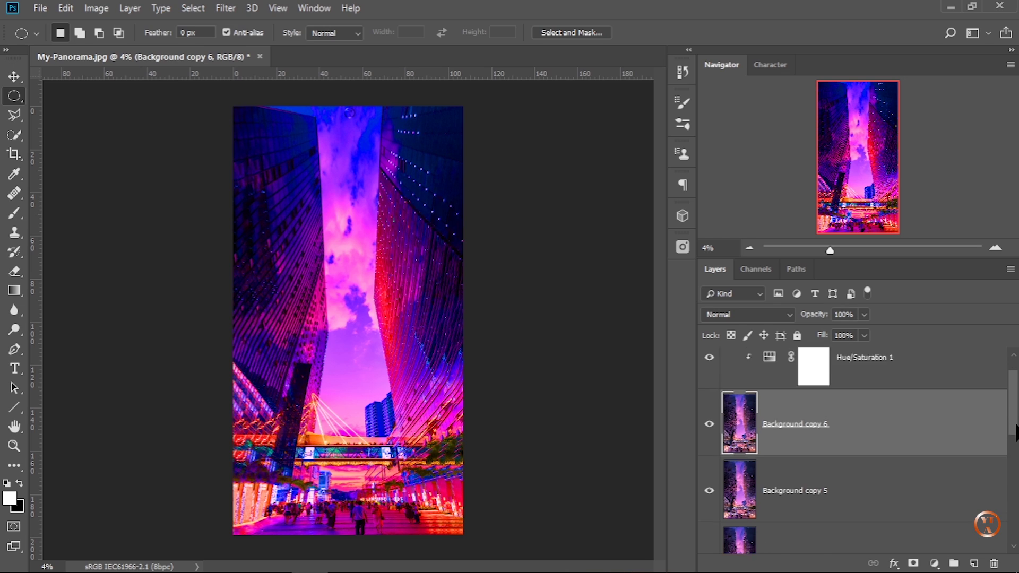
pyautogui.scroll(-1, 1015, 431)
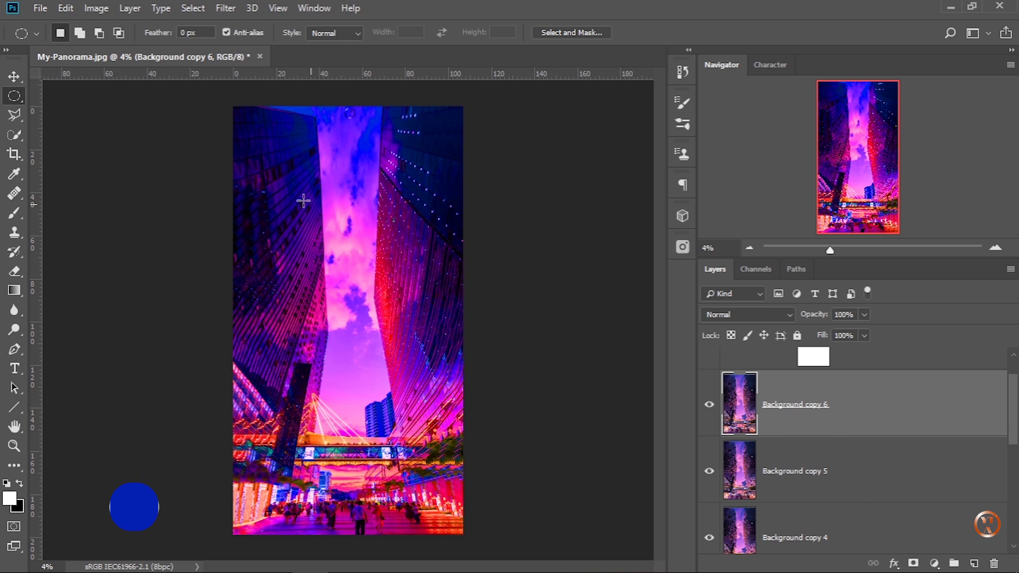
# - Select a tall ellipse over the lower middle of the image, between the two buildings, with the Elliptical Marquee tool
pyautogui.rightClick(20, 96)
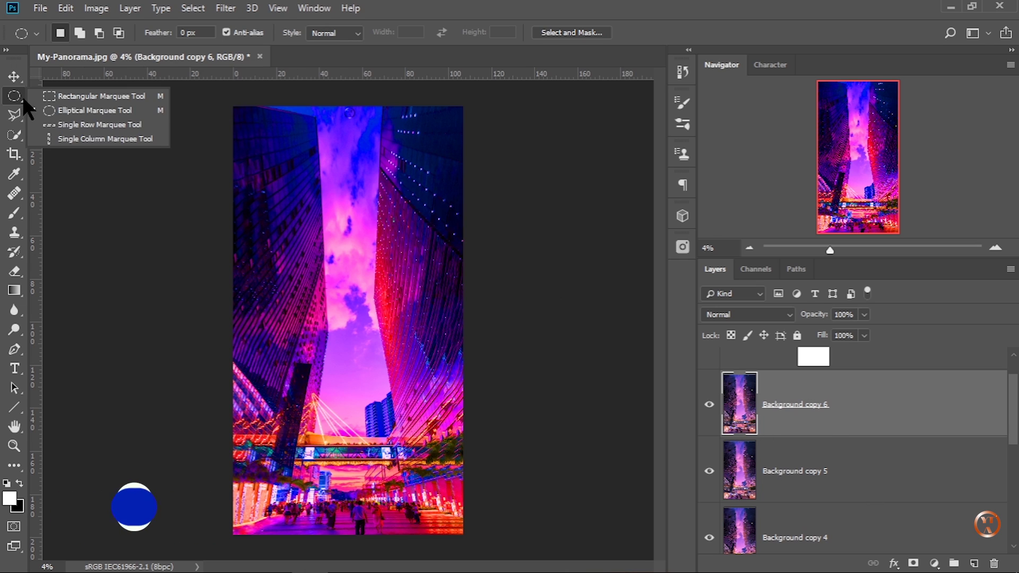
pyautogui.click(56, 116)
pyautogui.moveTo(416, 457); pyautogui.dragTo(420, 470)
# - Fill the elliptical selection with a Solid Color fill layer in #f96c6c
pyautogui.click(934, 563)
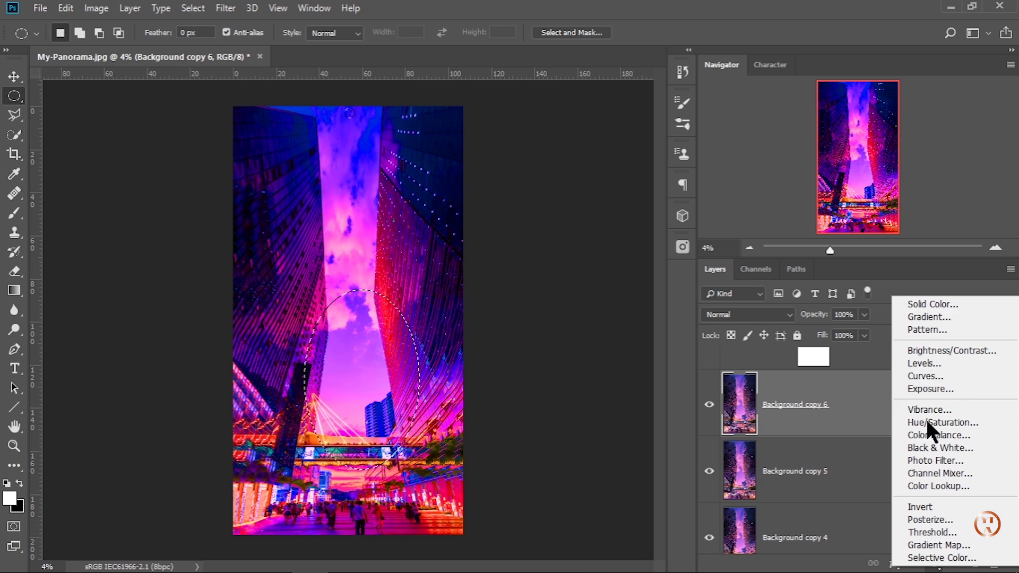
pyautogui.click(932, 298)
pyautogui.write('f96a60')
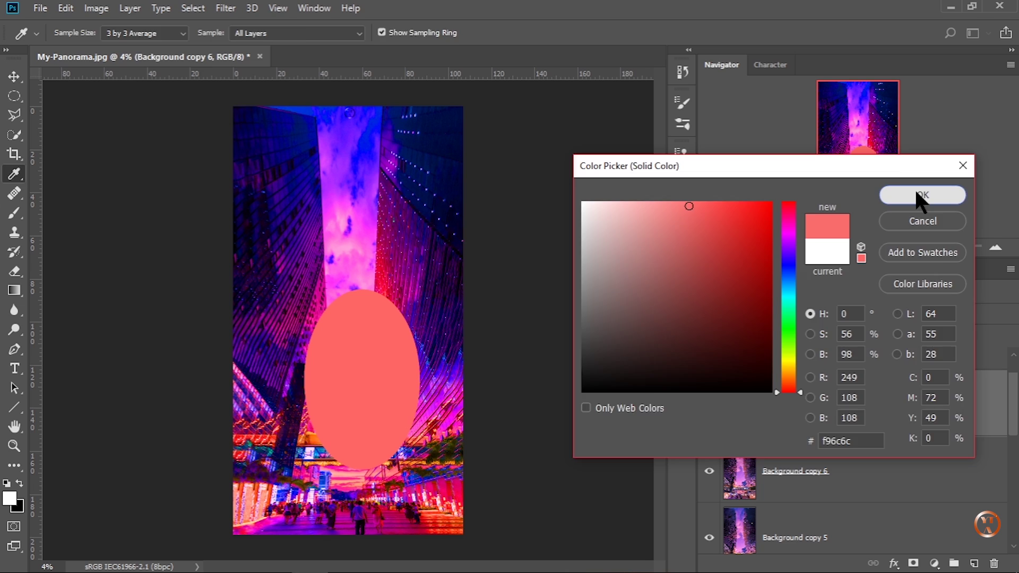
pyautogui.click(918, 193)
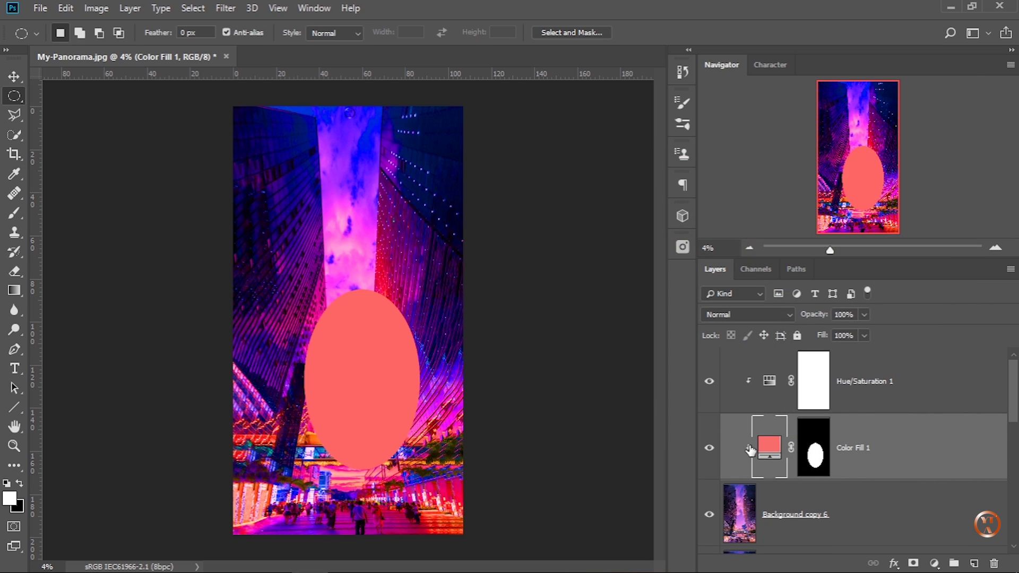
# - Release the Color Fill 1 layer from the layer below and clip Hue/Saturation 1 to the color fill only
pyautogui.moveTo(749, 458); pyautogui.dragTo(746, 474)
pyautogui.keyDown('alt'); pyautogui.click(746, 474); pyautogui.keyUp('alt')
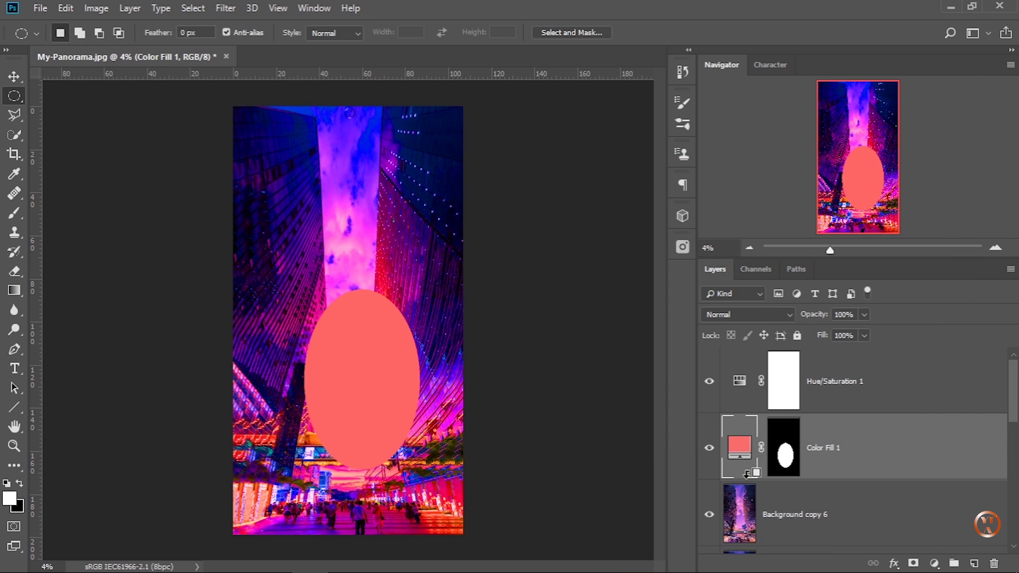
pyautogui.click(739, 393)
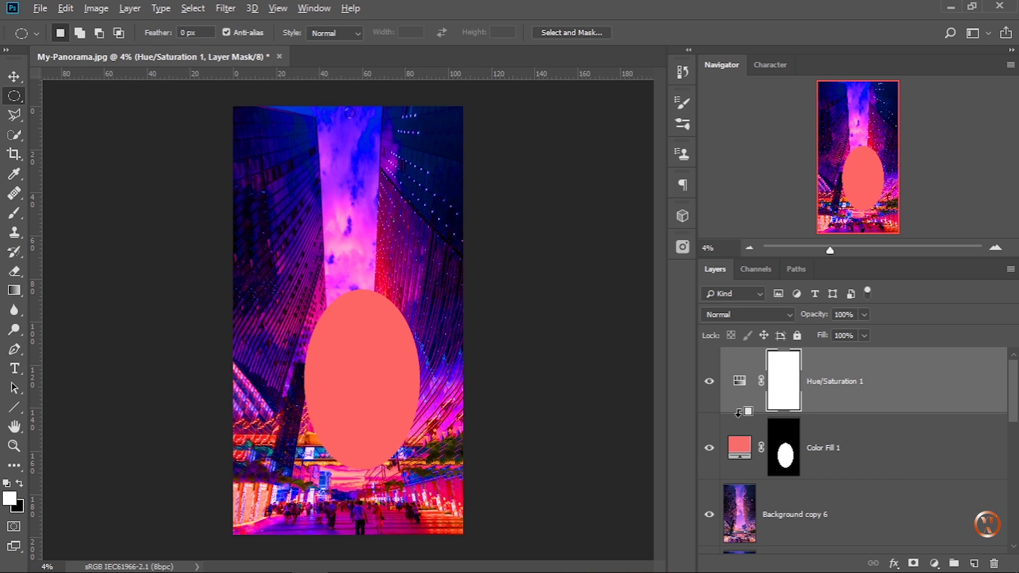
pyautogui.keyDown('alt'); pyautogui.click(738, 413); pyautogui.keyUp('alt')
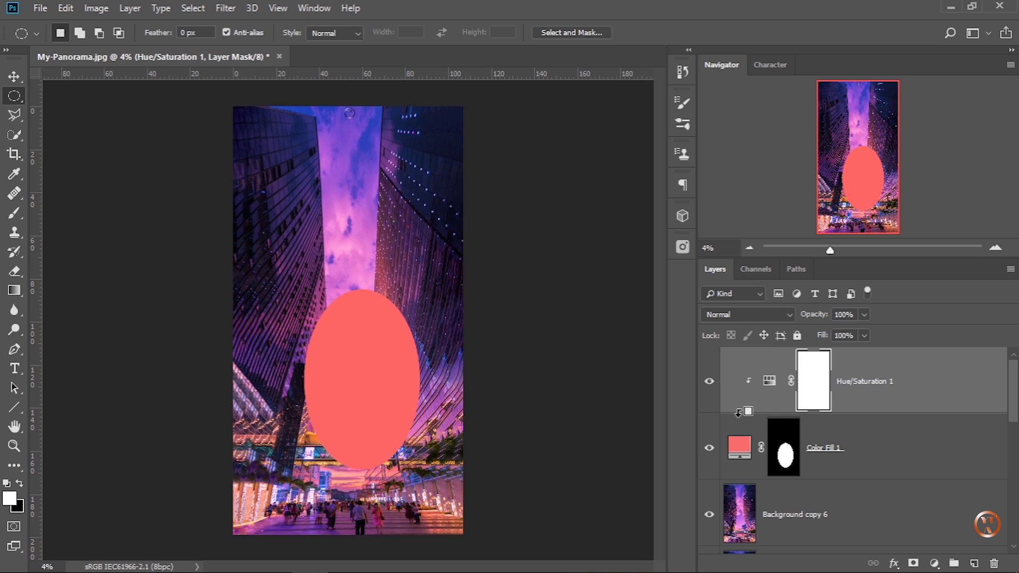
# - Set the clipped Hue/Saturation 1 adjustment's saturation to +46 and its hue to -34, and close its properties
pyautogui.click(764, 388)
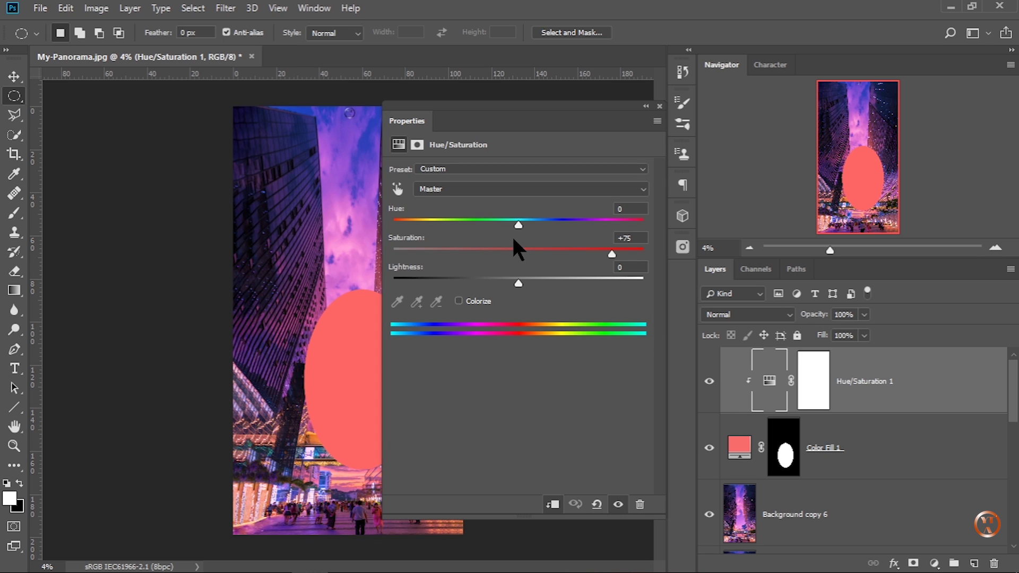
pyautogui.moveTo(570, 110); pyautogui.dragTo(639, 110)
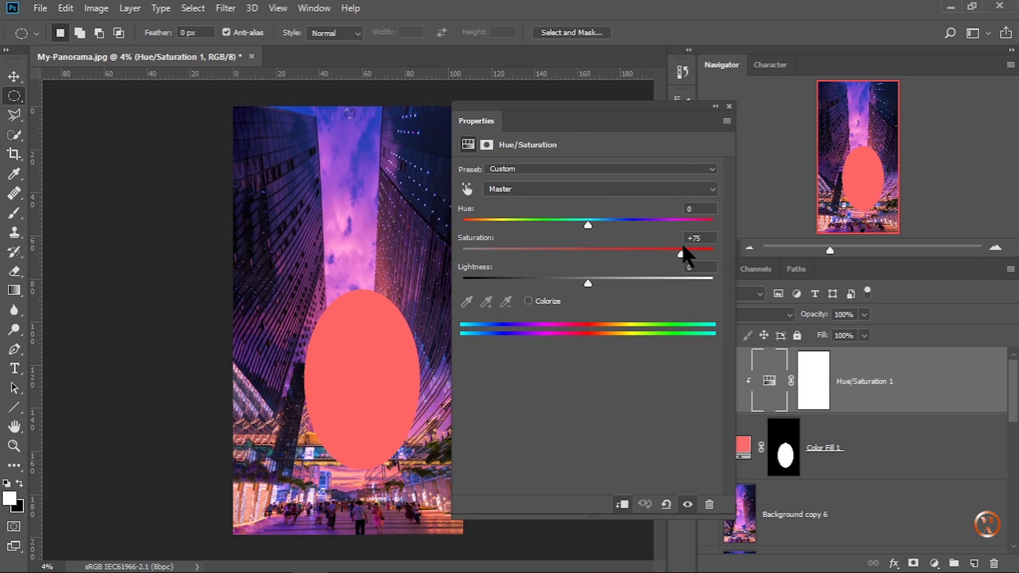
pyautogui.moveTo(661, 252); pyautogui.dragTo(660, 279)
pyautogui.moveTo(558, 103); pyautogui.dragTo(458, 99)
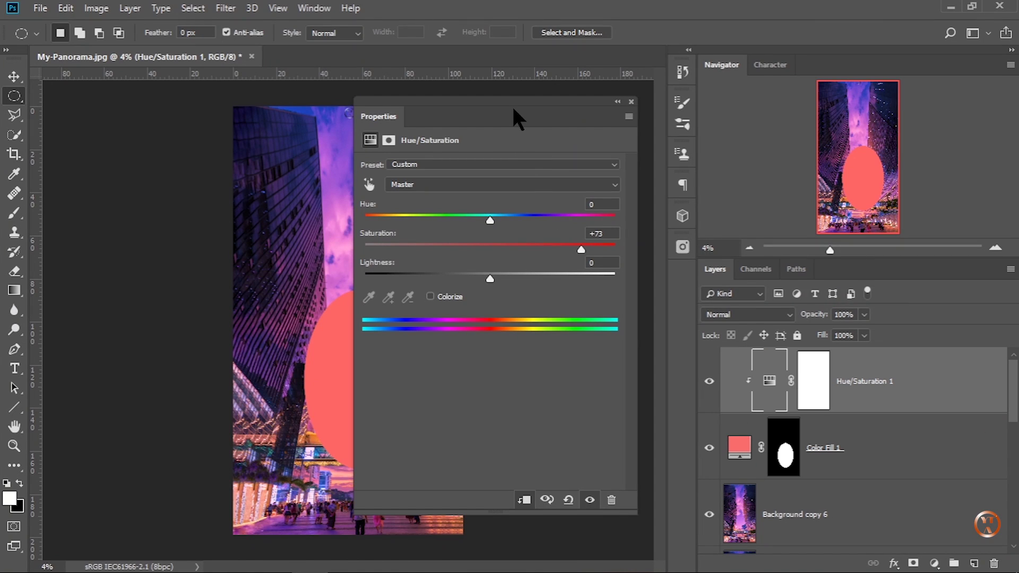
pyautogui.moveTo(512, 104); pyautogui.dragTo(619, 126)
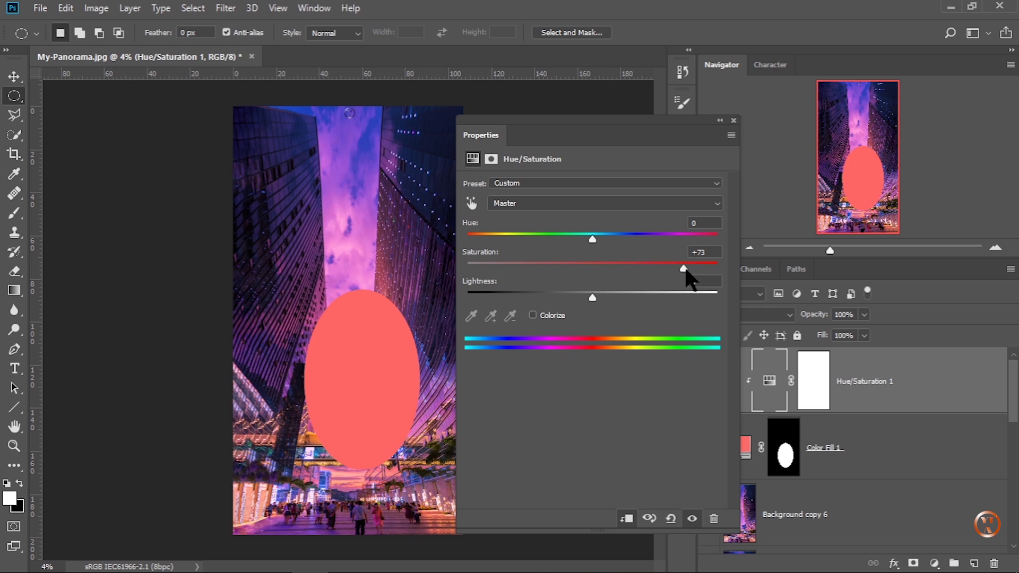
pyautogui.moveTo(685, 269); pyautogui.dragTo(636, 290)
pyautogui.moveTo(641, 288); pyautogui.dragTo(642, 289)
pyautogui.moveTo(592, 240); pyautogui.dragTo(551, 245)
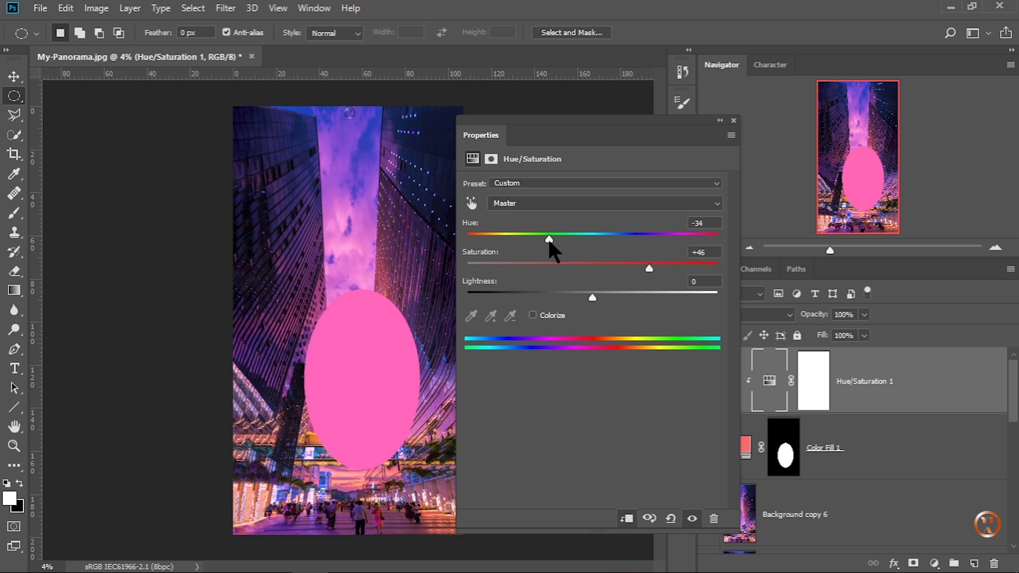
pyautogui.click(733, 120)
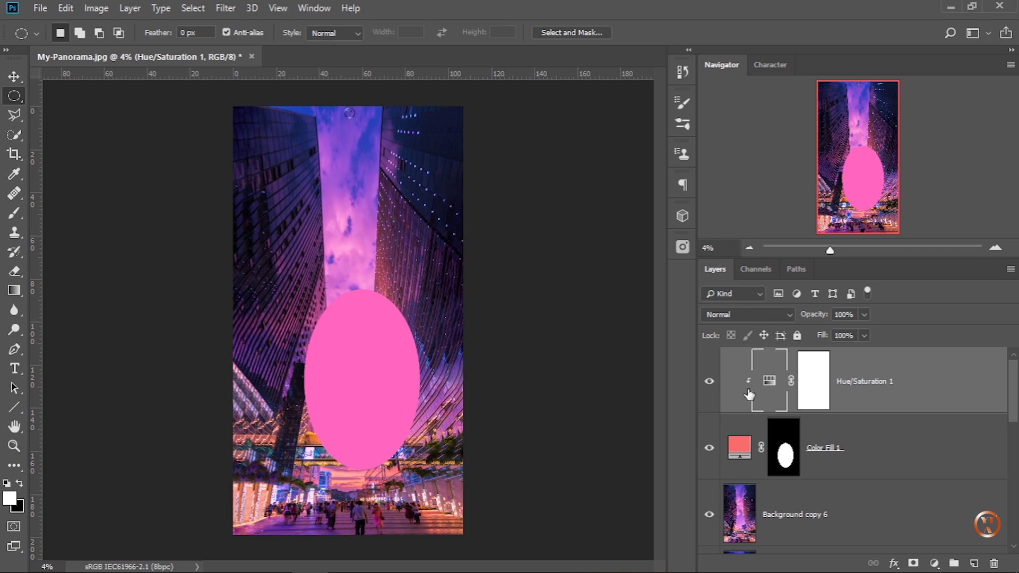
pyautogui.scroll(-3, 1006, 393)
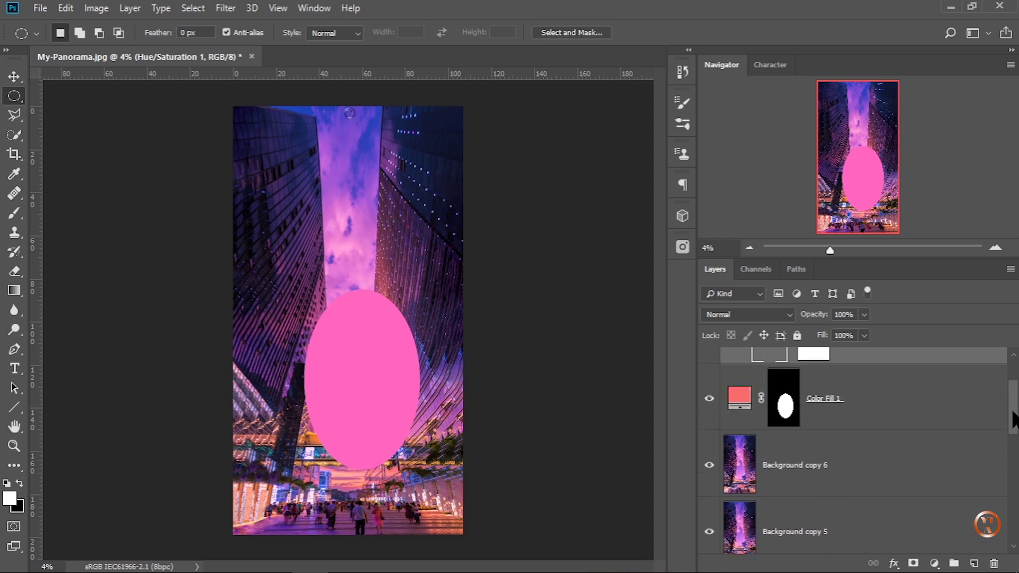
# - Release the Hue/Saturation 1 adjustment from its clipping to the Color Fill 1 layer
pyautogui.scroll(3, 1006, 393)
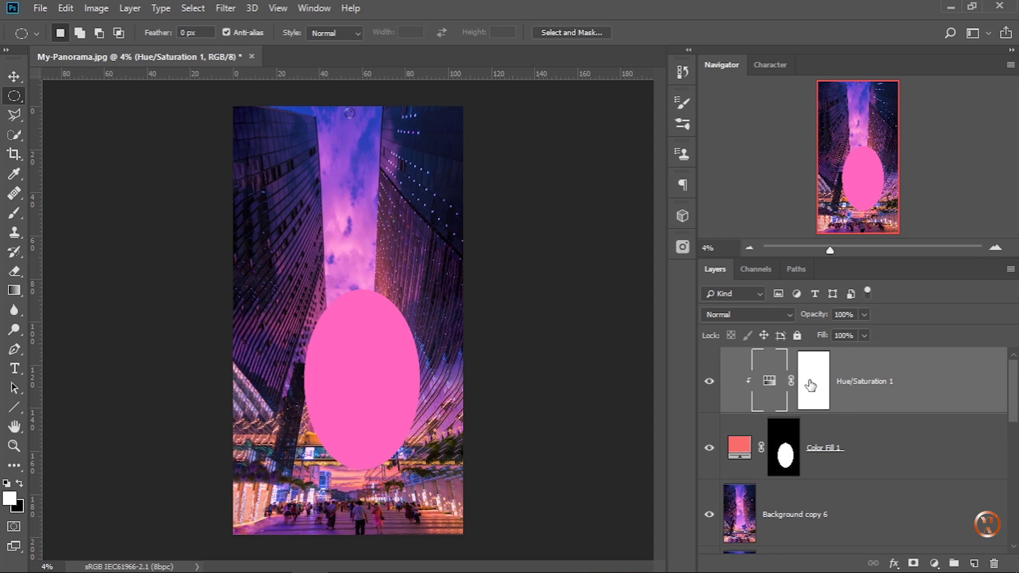
pyautogui.moveTo(810, 386); pyautogui.dragTo(745, 407)
pyautogui.keyDown('alt'); pyautogui.click(746, 409); pyautogui.keyUp('alt')
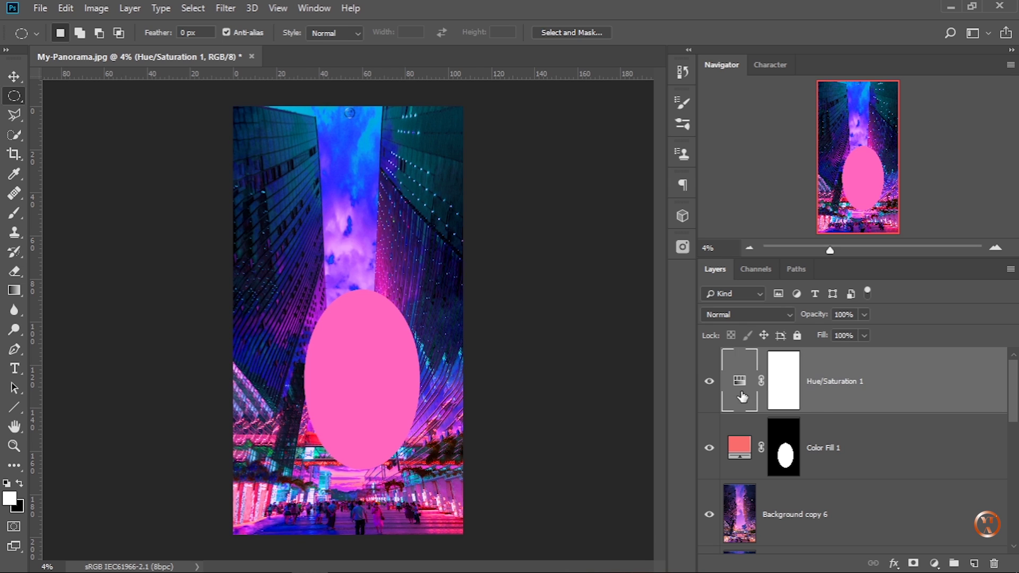
# - Set the unclipped Hue/Saturation 1 adjustment's hue to +130 and its saturation to +26, and close its properties
pyautogui.doubleClick(740, 383)
pyautogui.moveTo(646, 269); pyautogui.dragTo(499, 268)
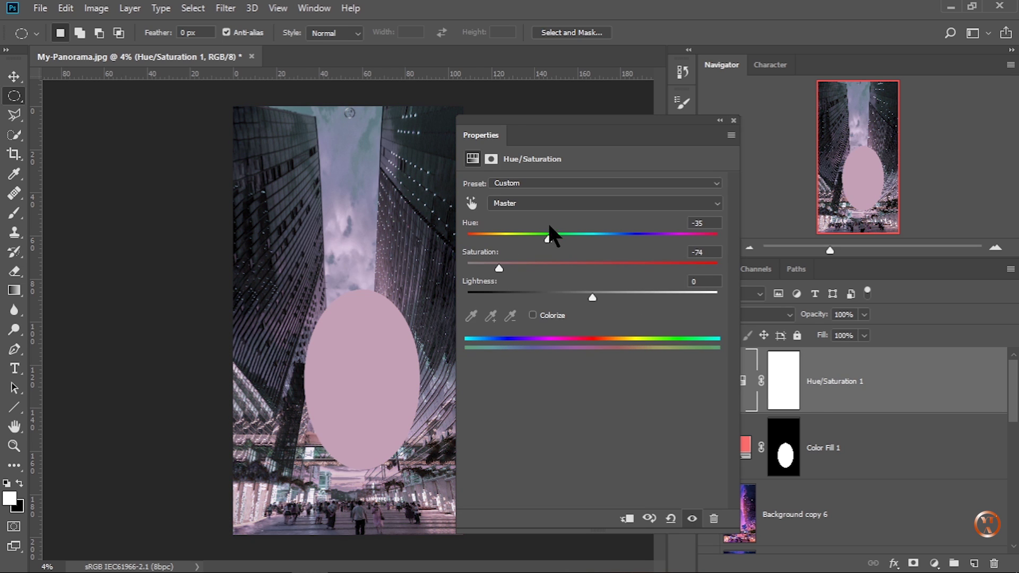
pyautogui.moveTo(548, 239); pyautogui.dragTo(694, 237)
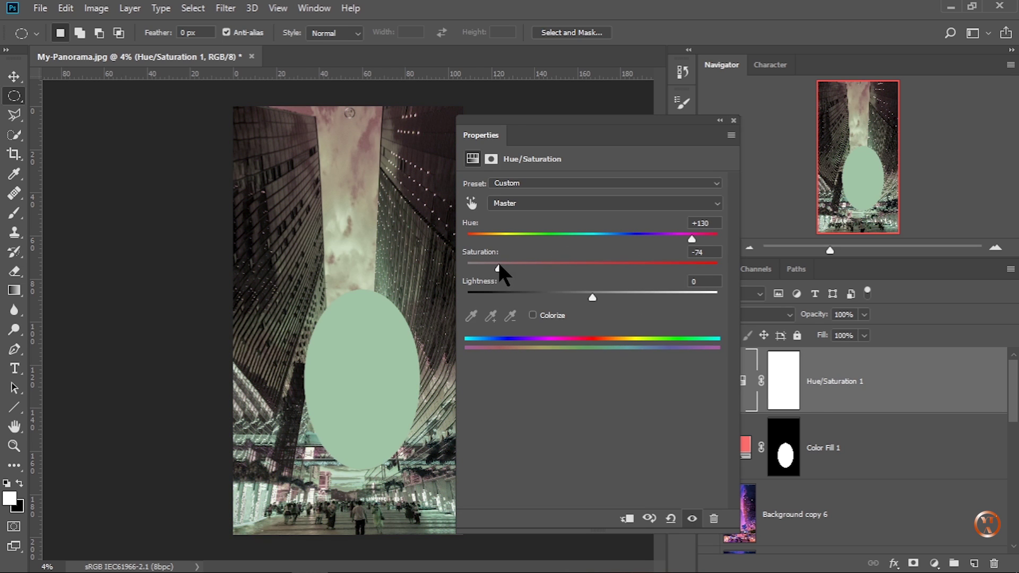
pyautogui.click(935, 558)
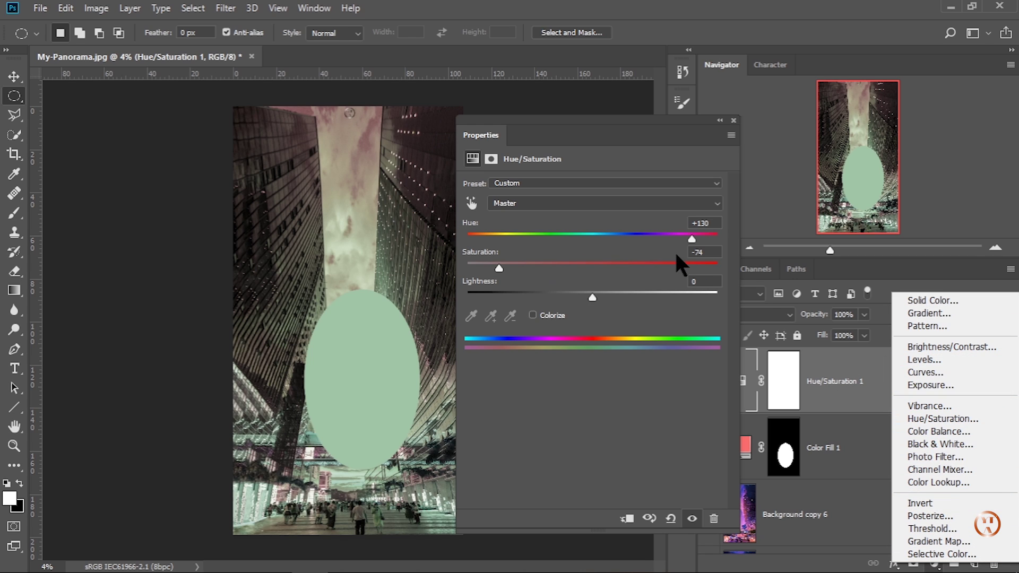
pyautogui.press('Escape')
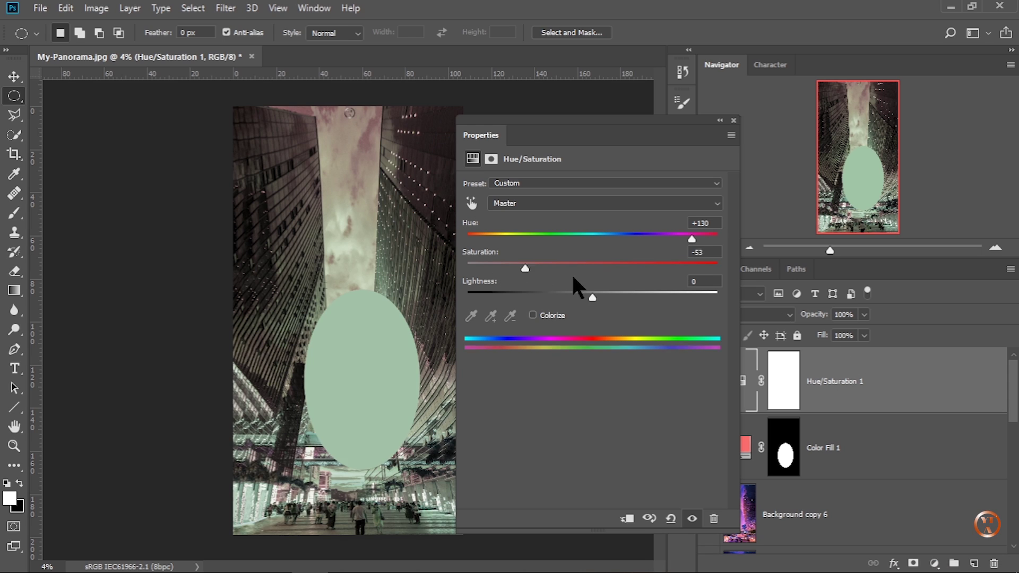
pyautogui.click(624, 265)
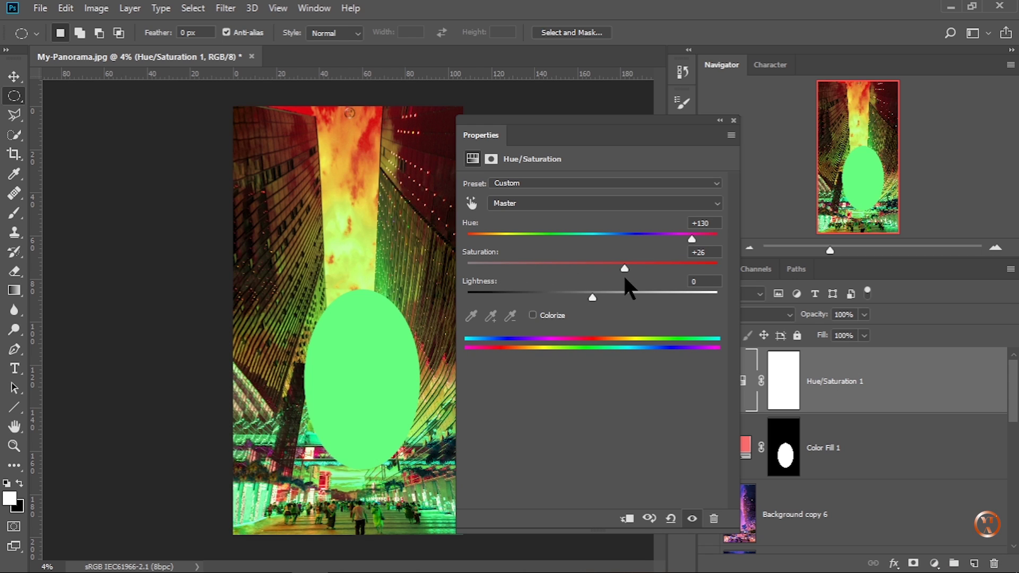
pyautogui.click(734, 121)
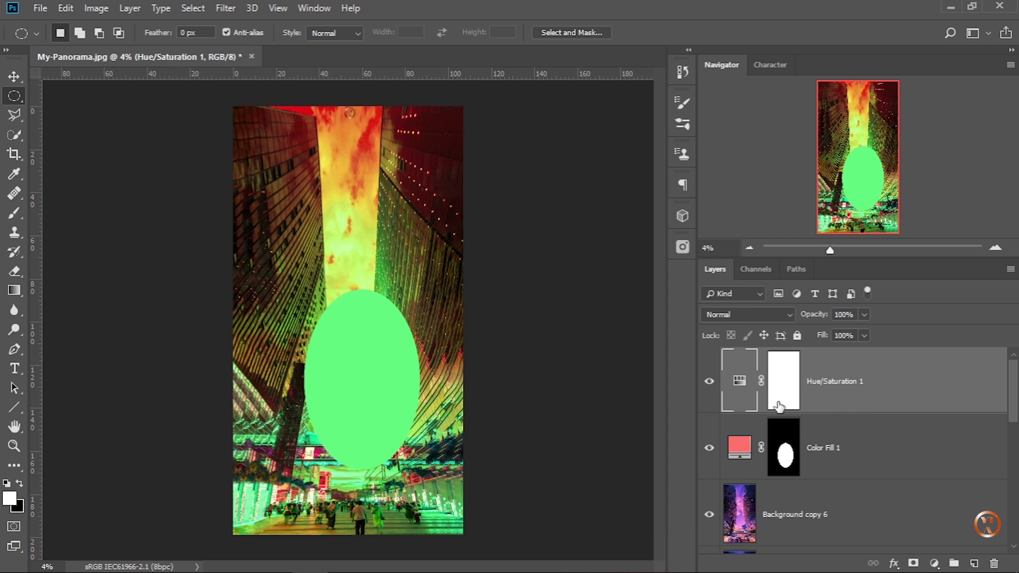
# - Reset the Hue/Saturation 1 adjustment to its default values and move its properties clear of the layer list
pyautogui.doubleClick(741, 390)
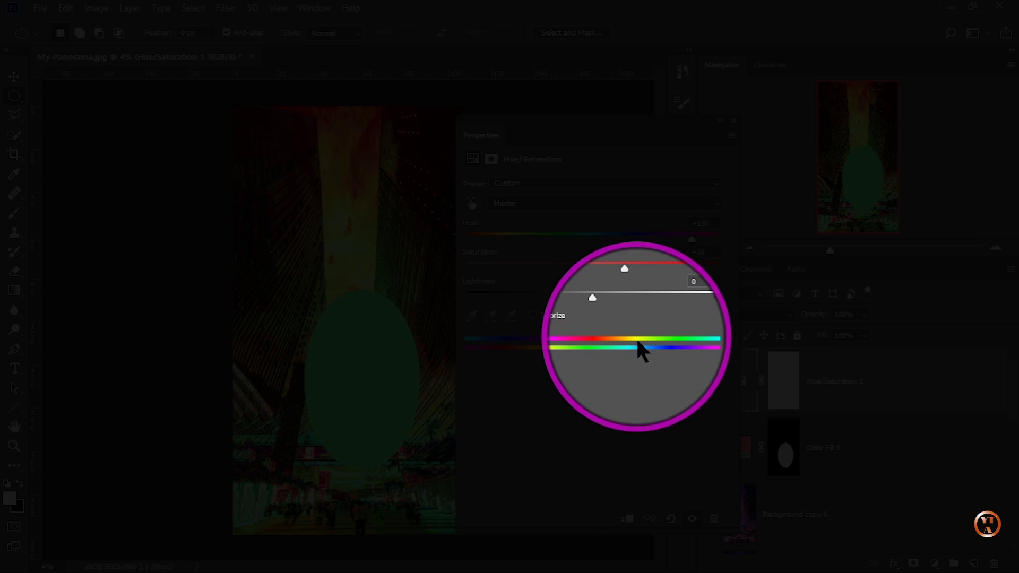
pyautogui.click(671, 520)
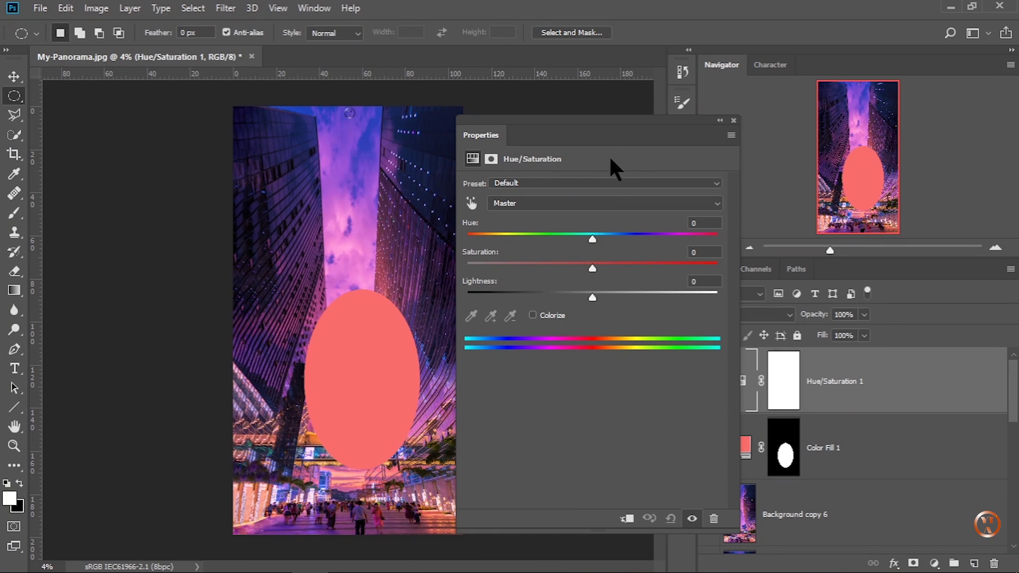
pyautogui.moveTo(611, 121); pyautogui.dragTo(678, 129)
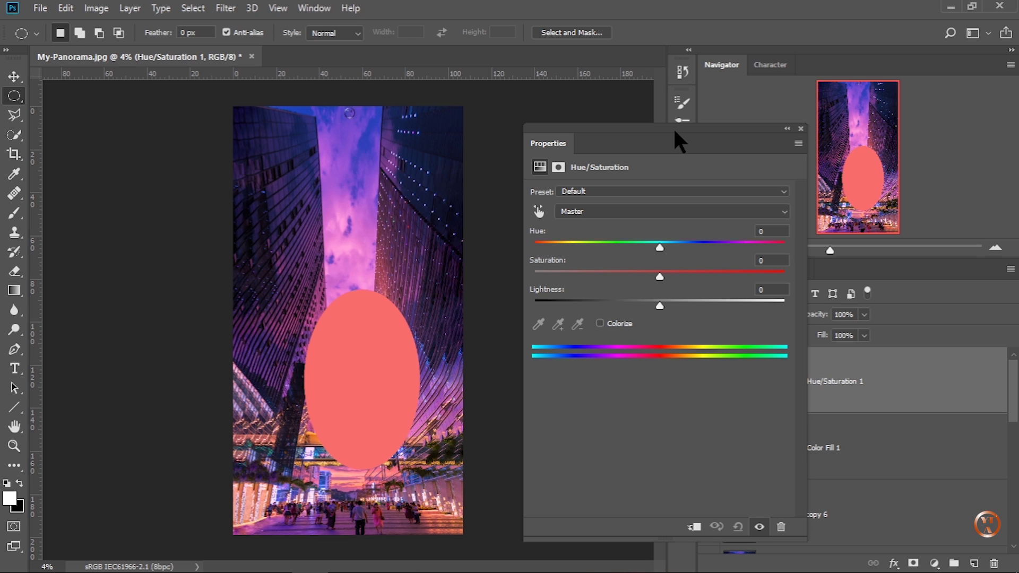
pyautogui.moveTo(674, 131); pyautogui.dragTo(549, 136)
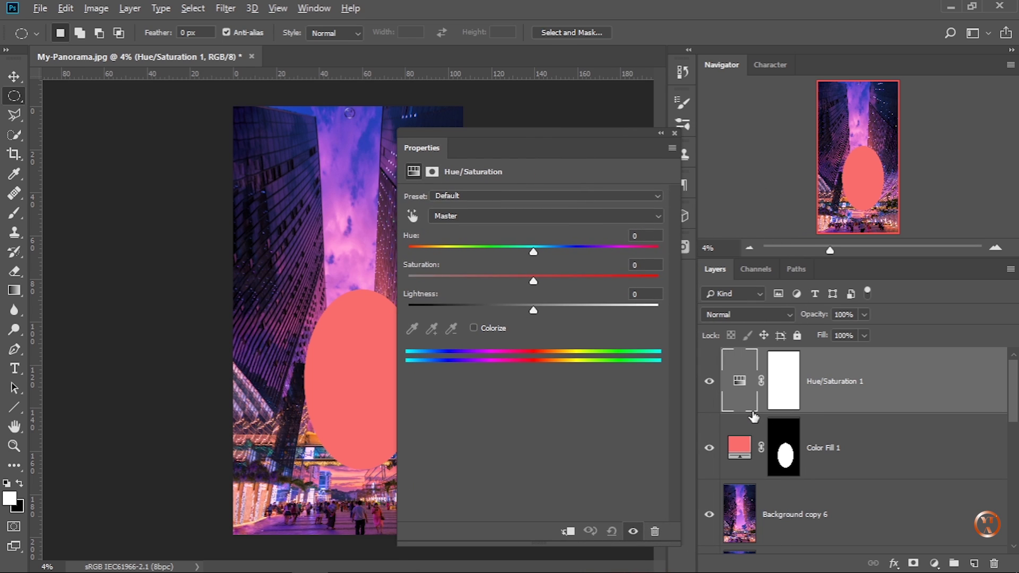
# - Clip Hue/Saturation 1 to the Color Fill 1 layer and release it again
pyautogui.keyDown('alt'); pyautogui.click(749, 408); pyautogui.keyUp('alt')
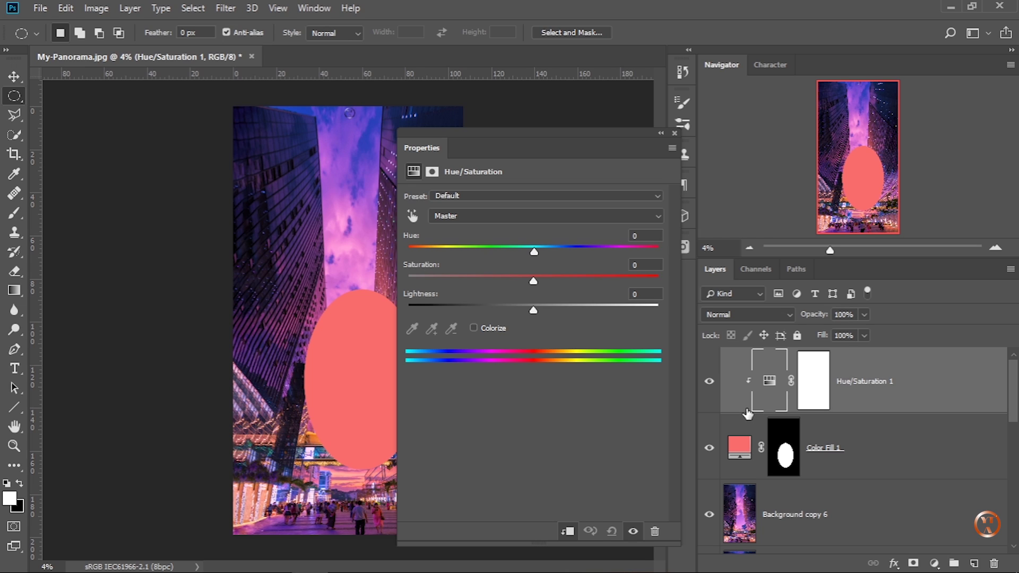
pyautogui.keyDown('alt'); pyautogui.click(748, 418); pyautogui.keyUp('alt')
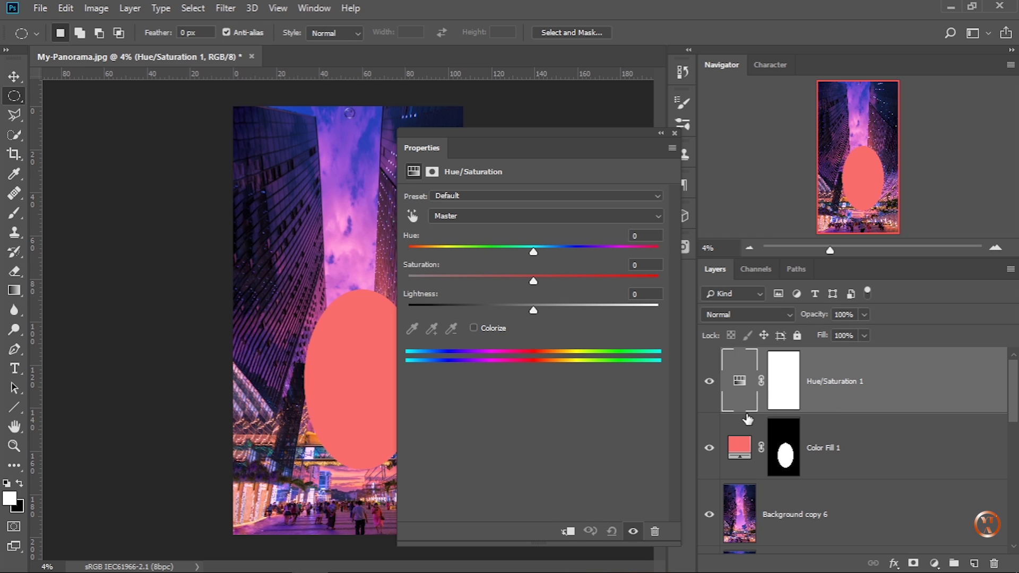